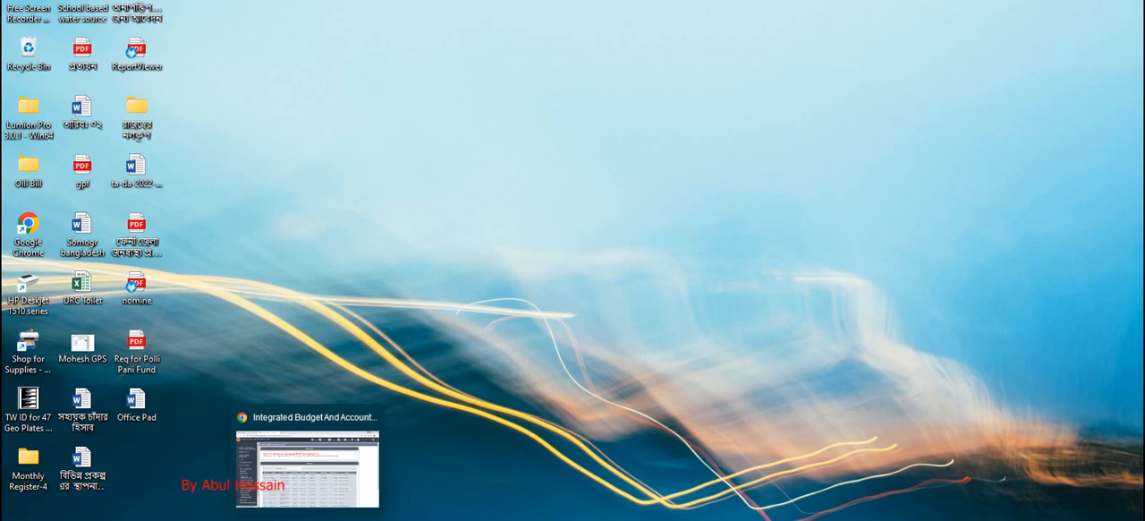
Step: Switch to the Integrated Budget and Accounting System and open Employee Pay Bill Entry under Budget Execution's Online Pay Bill section
left_click(308, 469)
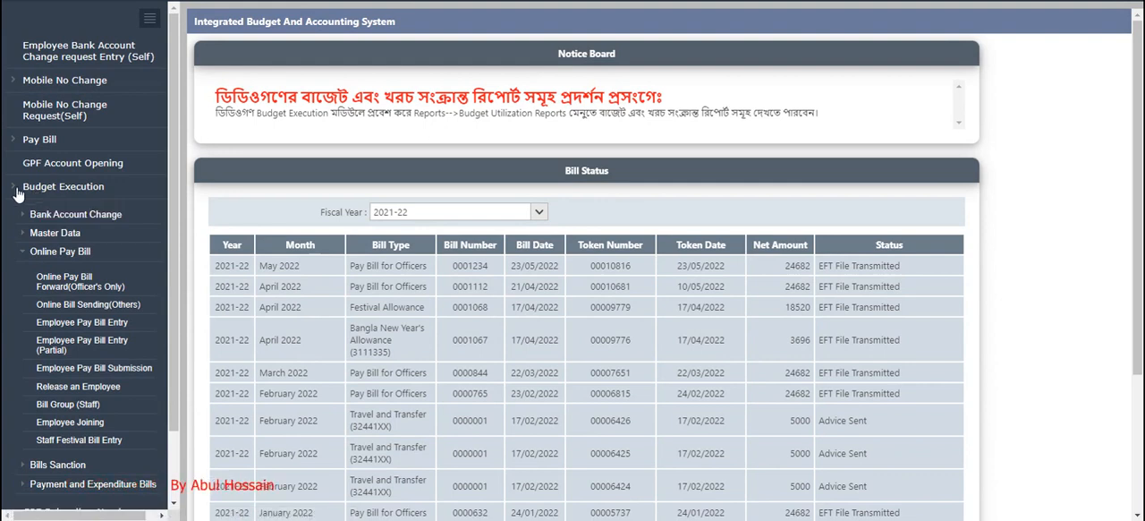
left_click(44, 193)
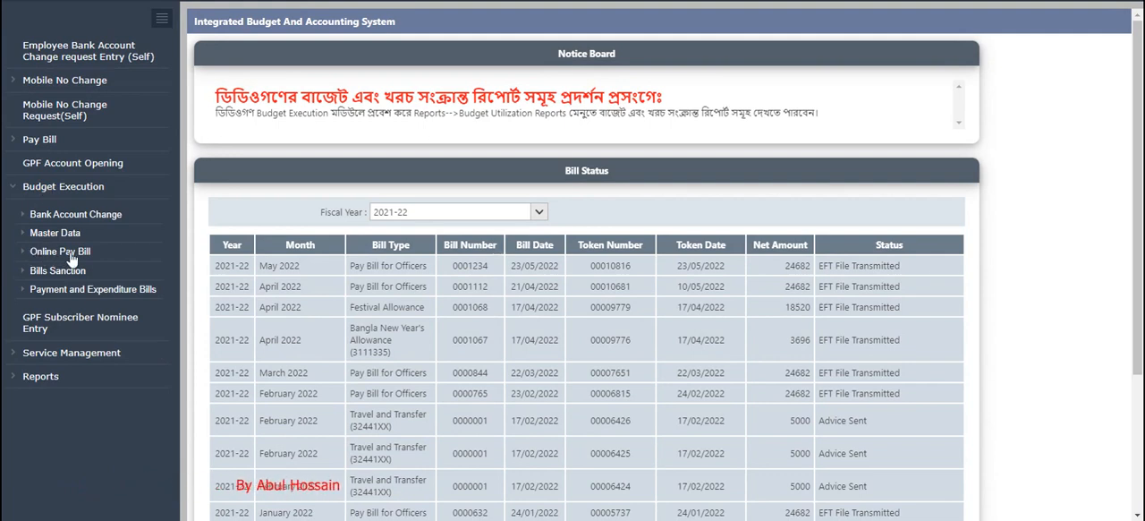
left_click(64, 254)
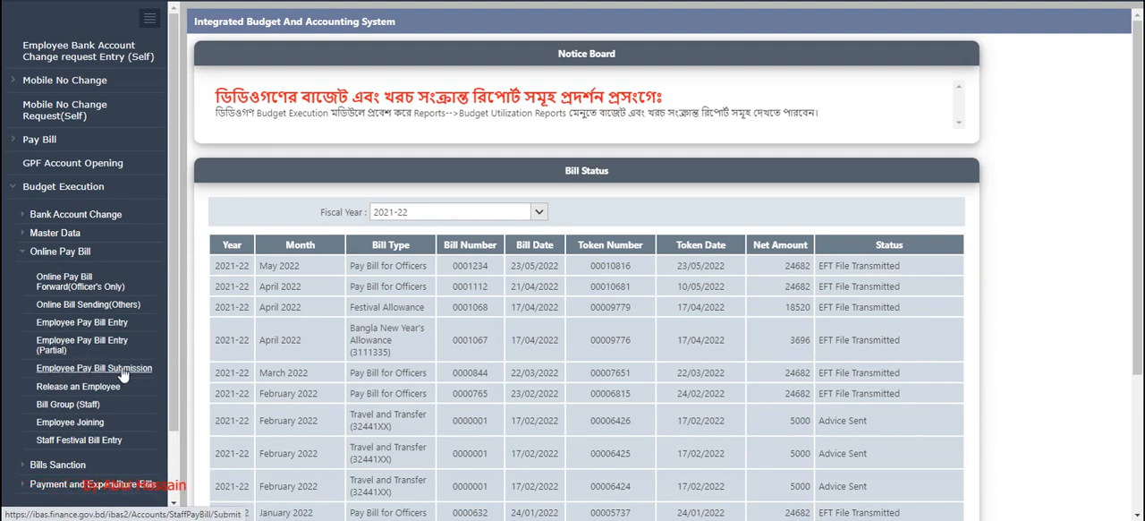
left_click(86, 325)
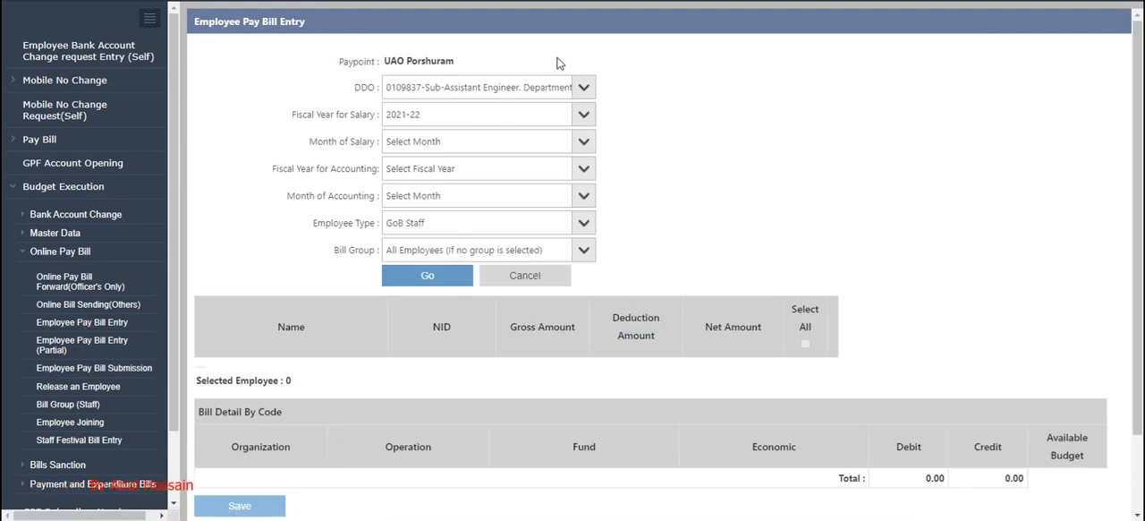
Step: Set the month of salary to 12-June (Pre) 2022 and the accounting period to fiscal year 2022-23, 01-July 2022
left_click(562, 86)
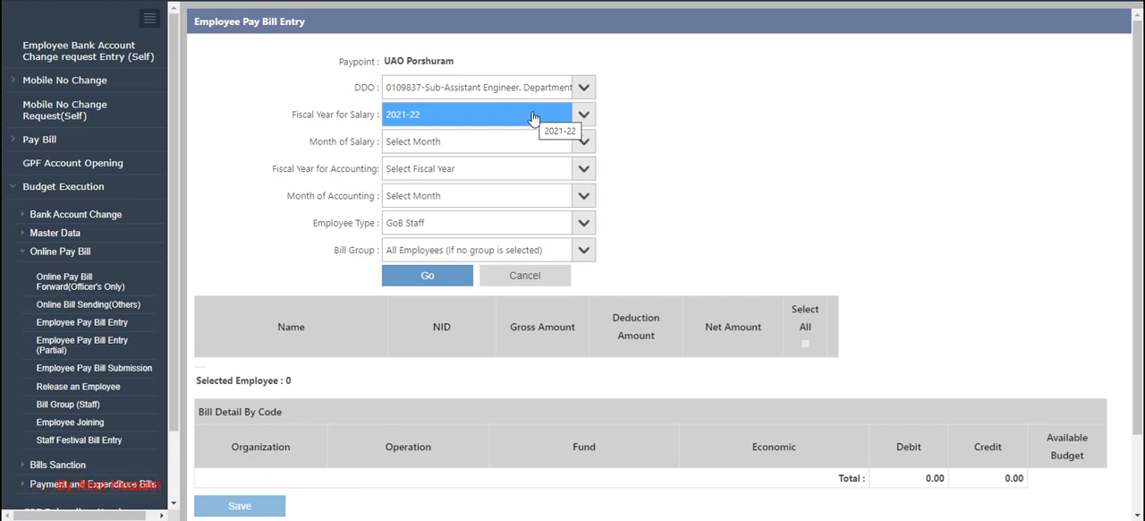
left_click(582, 144)
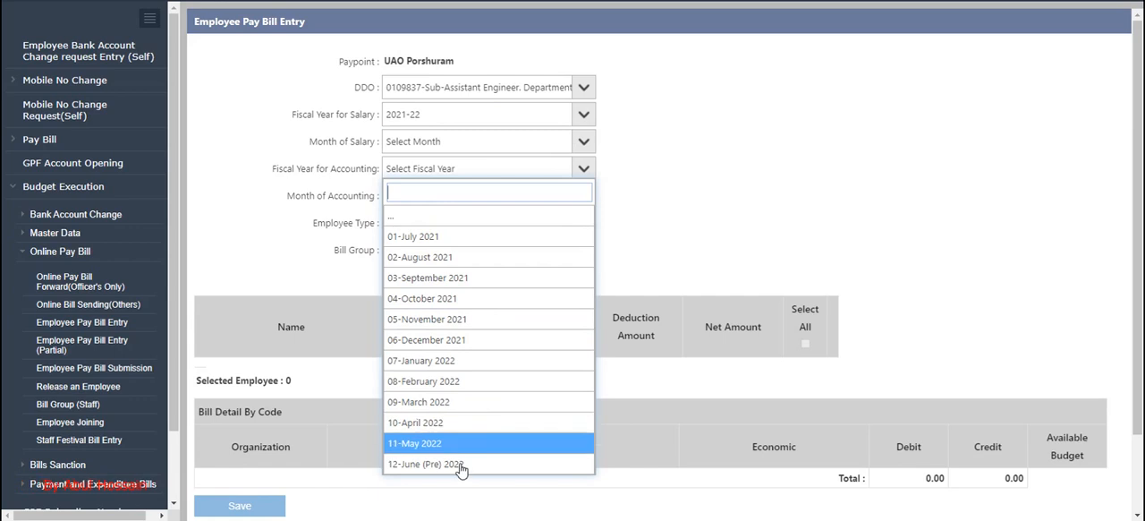
left_click(414, 465)
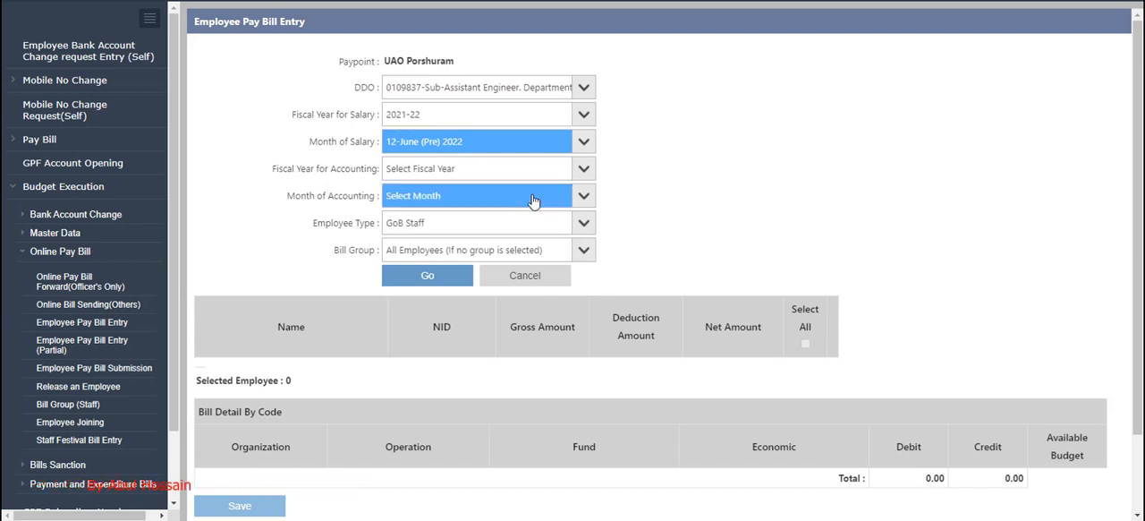
left_click(582, 170)
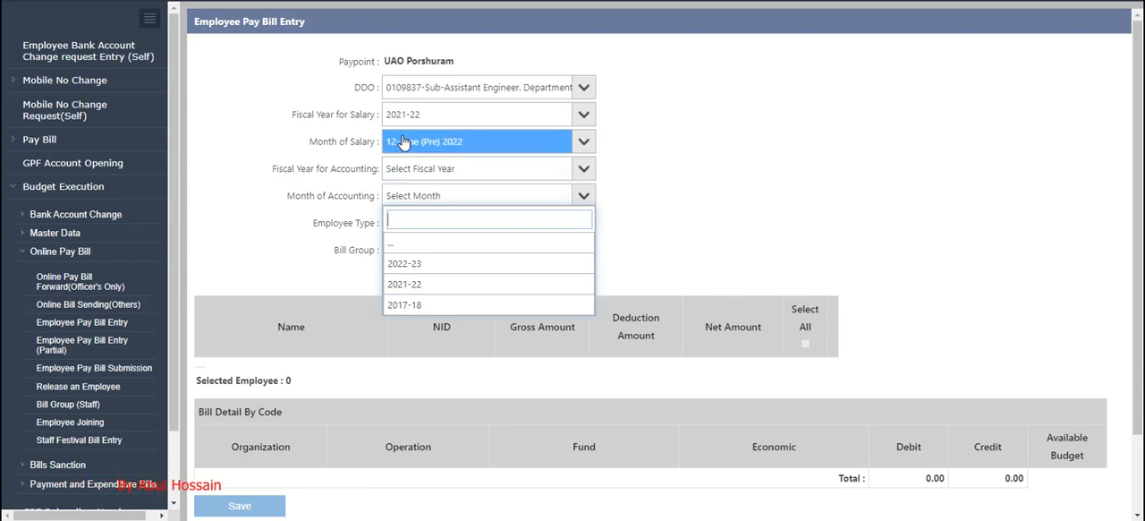
left_click(402, 265)
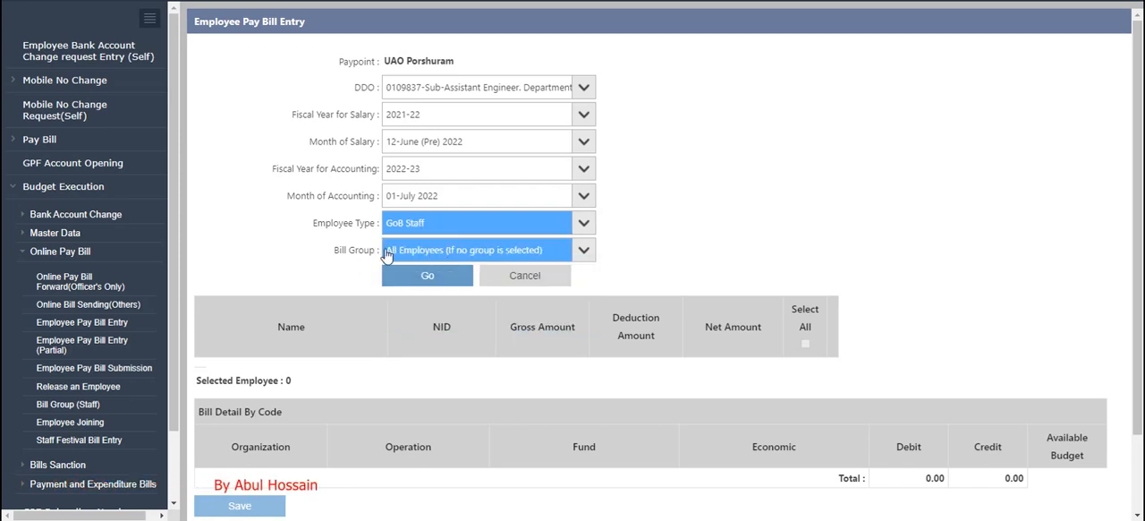
Step: Choose All Office Staffs as the bill group and load its employee list
left_click(585, 252)
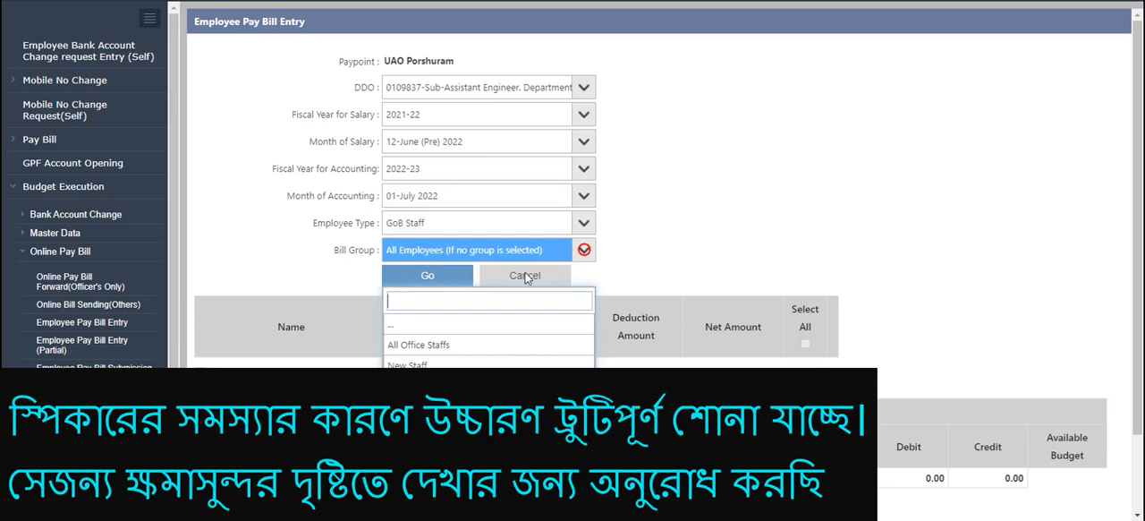
left_click(420, 347)
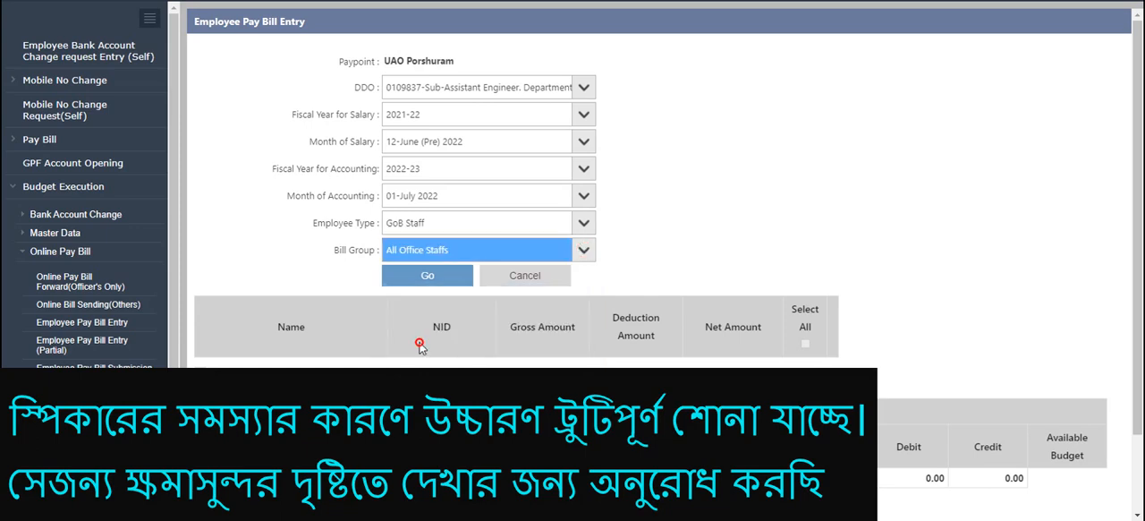
left_click(428, 276)
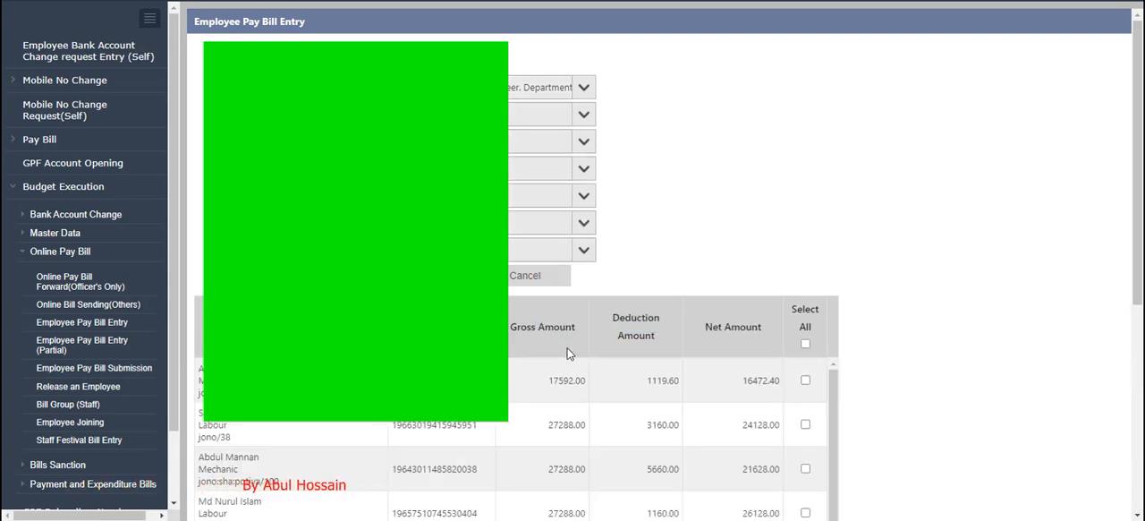
Step: Select all listed employees for the June pay bill and save the entry, accepting the confirmation
scroll(567, 354, "down", 3)
scroll(566, 354, "up", 3)
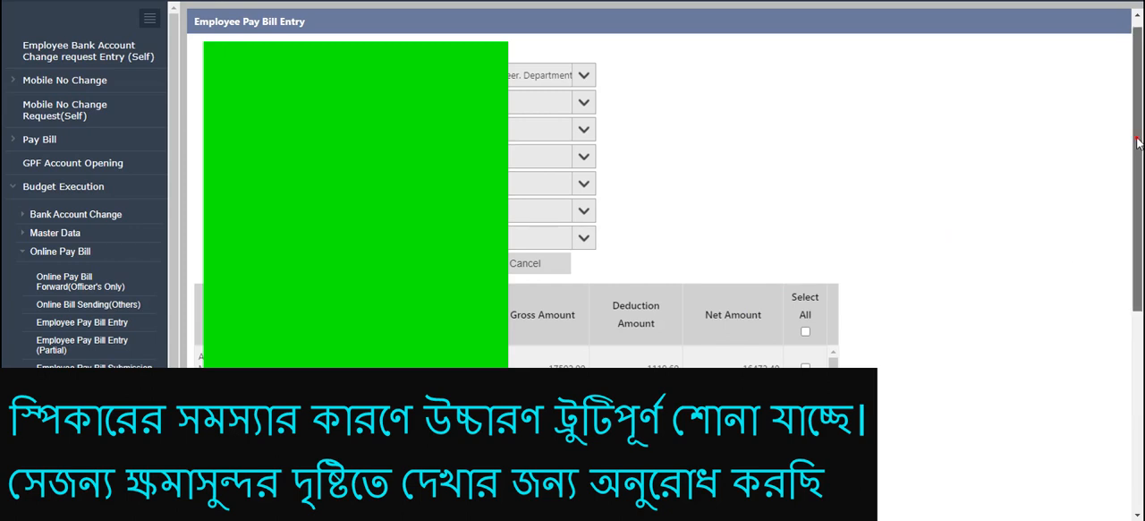
scroll(1138, 144, "down", 3)
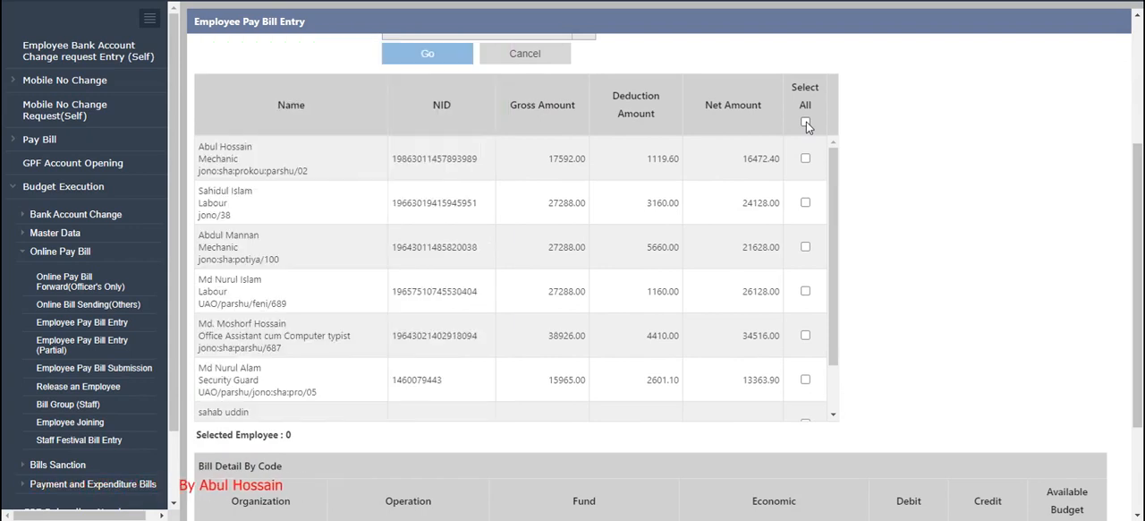
left_click(806, 123)
scroll(806, 224, "down", 1)
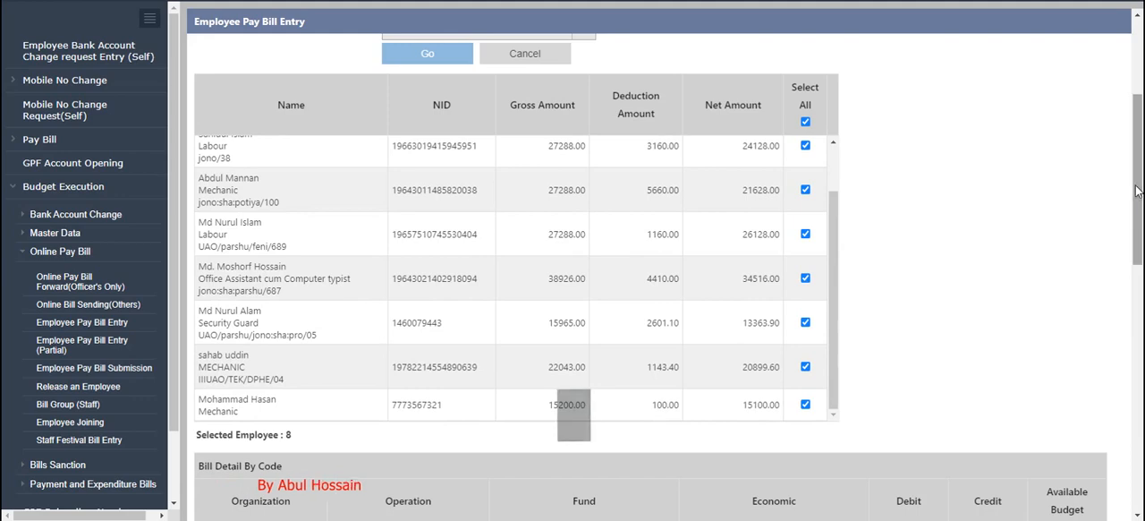
left_click_drag(1138, 190, 1144, 483)
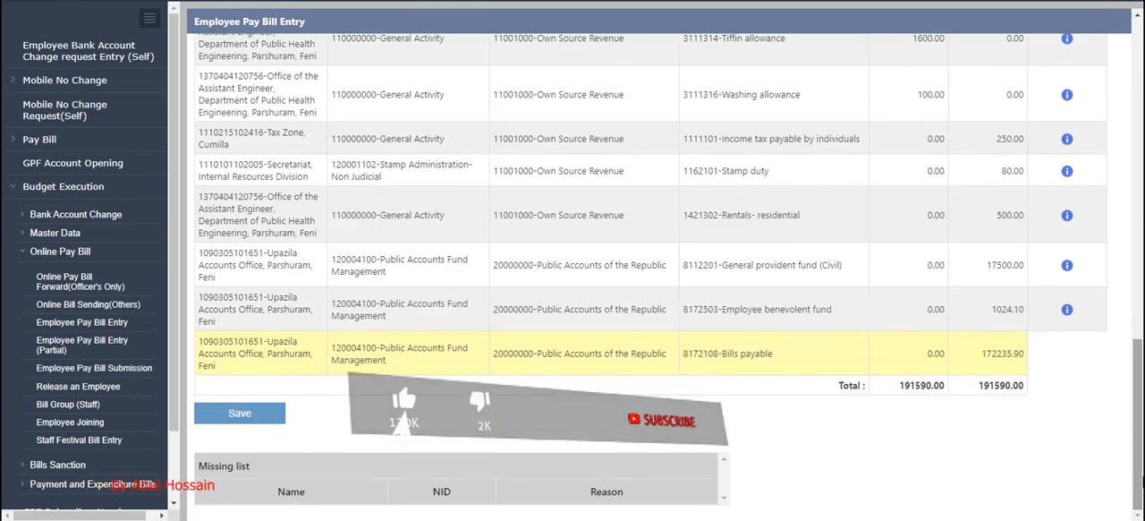
left_click(235, 415)
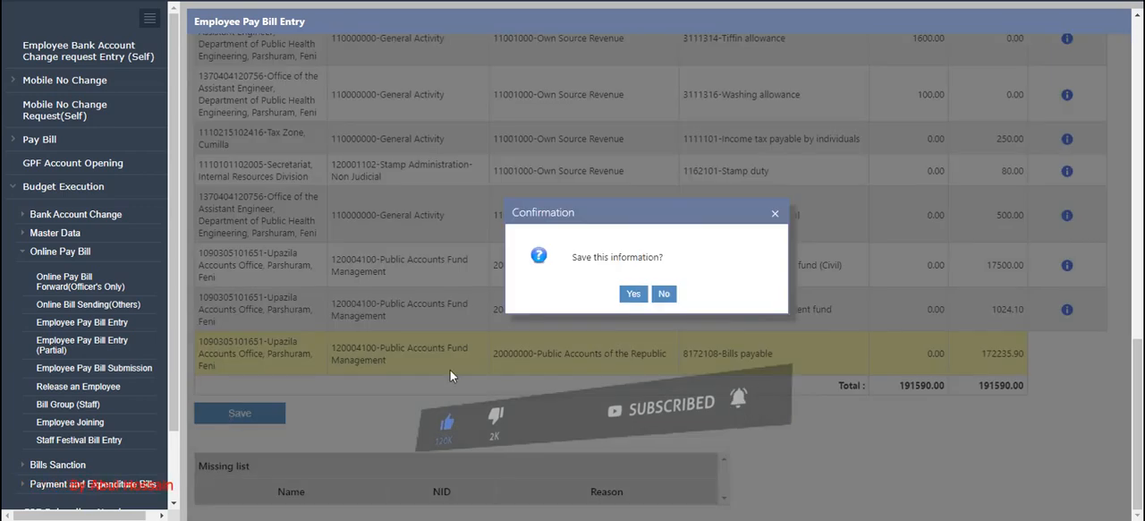
left_click(633, 295)
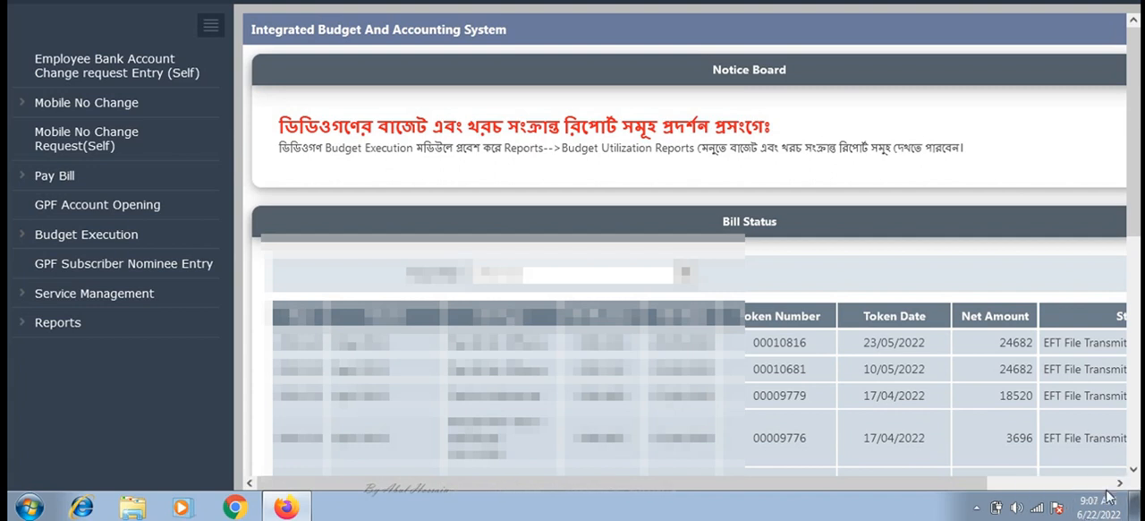
Step: Load the staff list again in Employee Pay Bill Entry under Budget Execution and select every employee
left_click(64, 242)
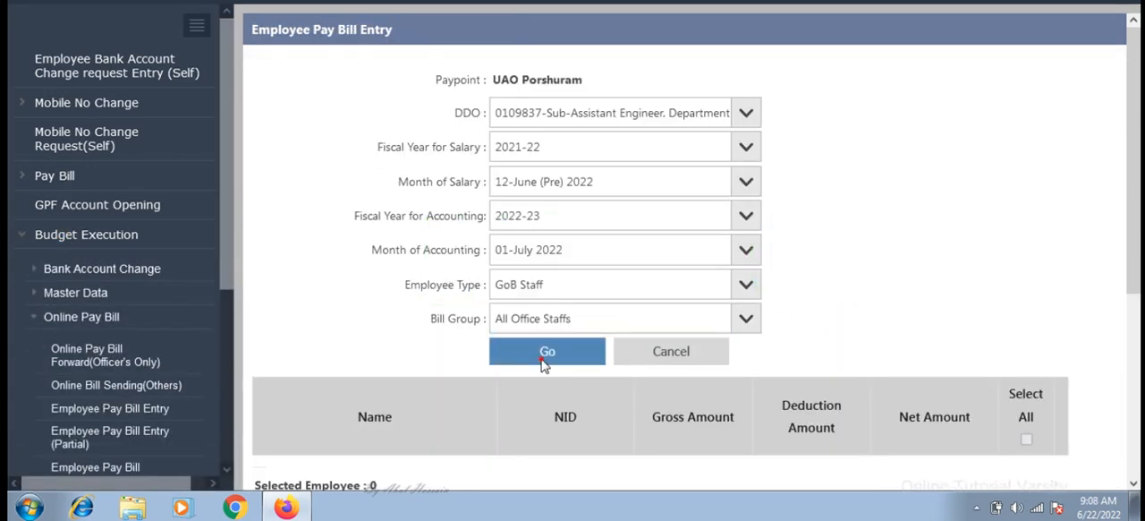
left_click(544, 358)
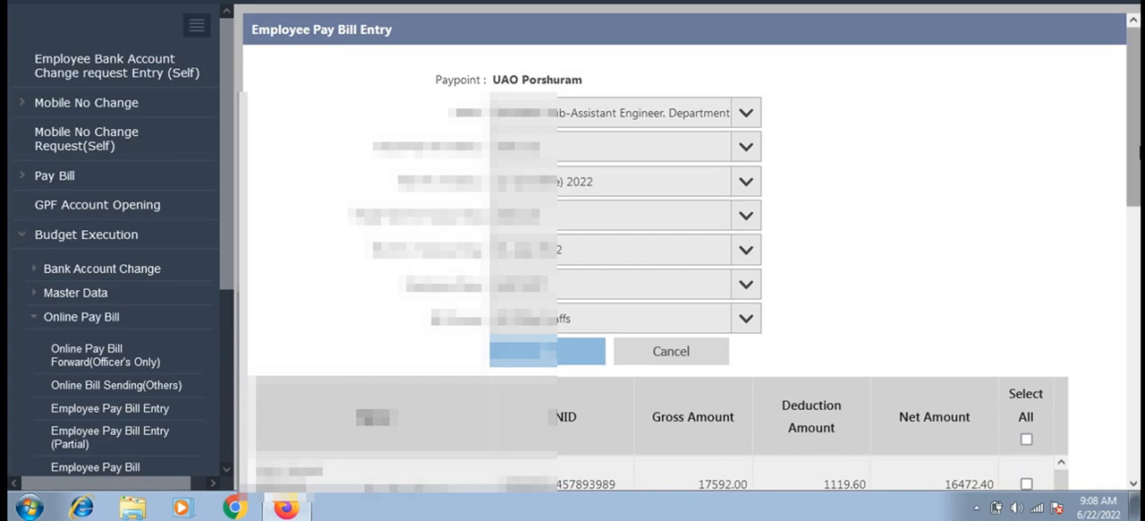
left_click_drag(1138, 121, 1138, 242)
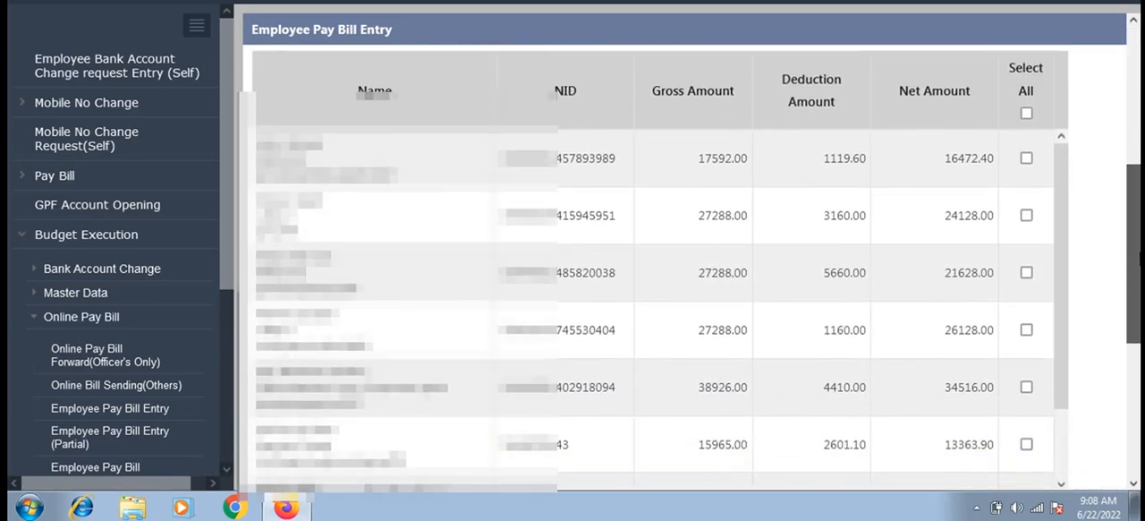
left_click(1025, 116)
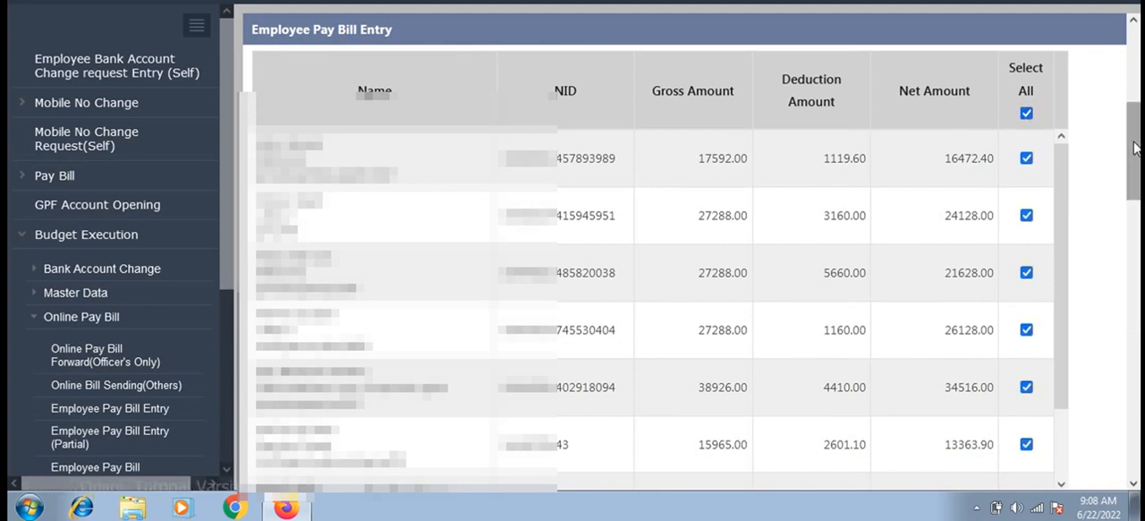
Step: Save the employee pay bill entry for the selected staff, accepting the confirmation and closing the notice
left_click_drag(1135, 147, 1135, 506)
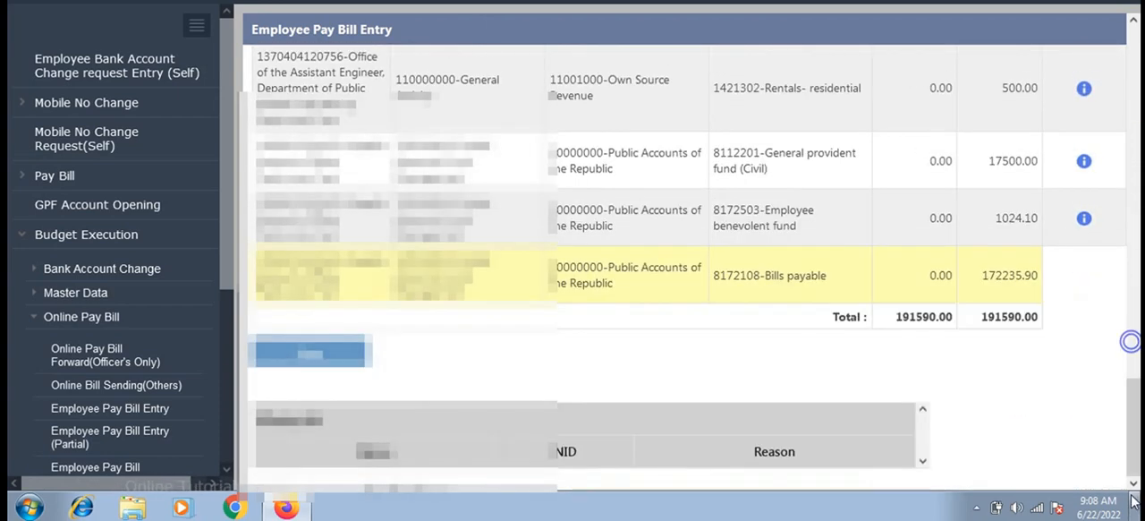
left_click(308, 355)
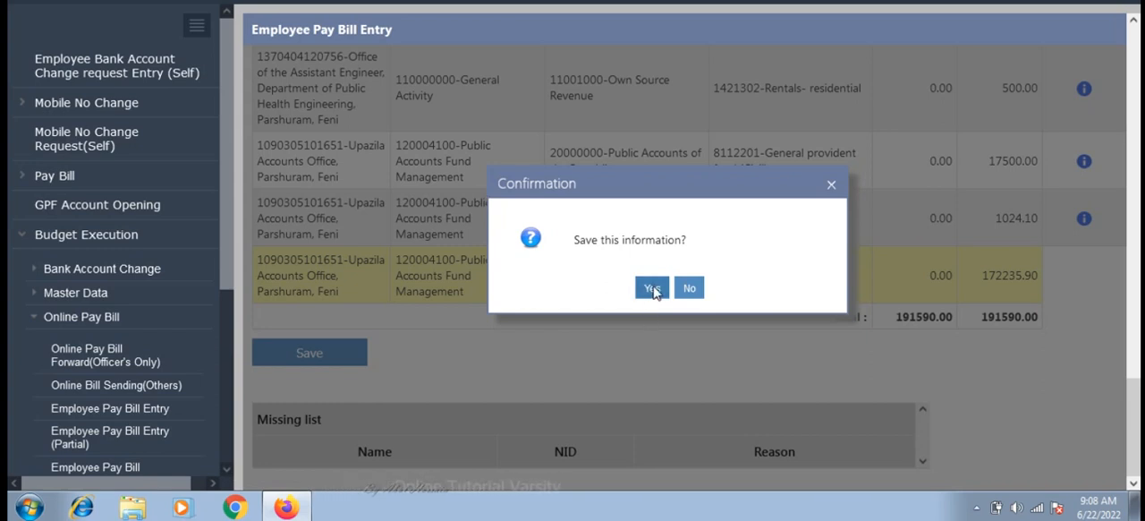
left_click(652, 288)
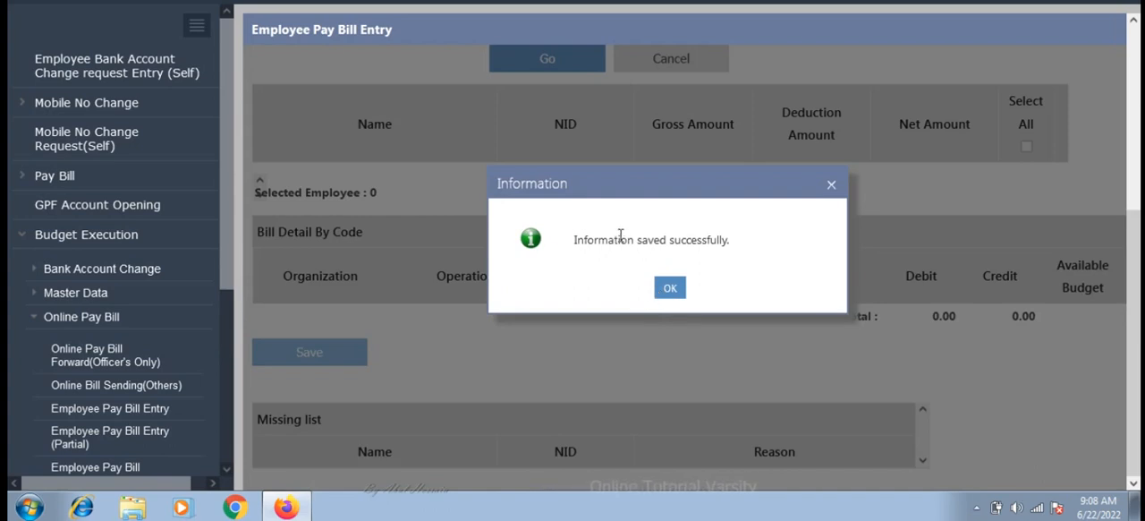
left_click(670, 290)
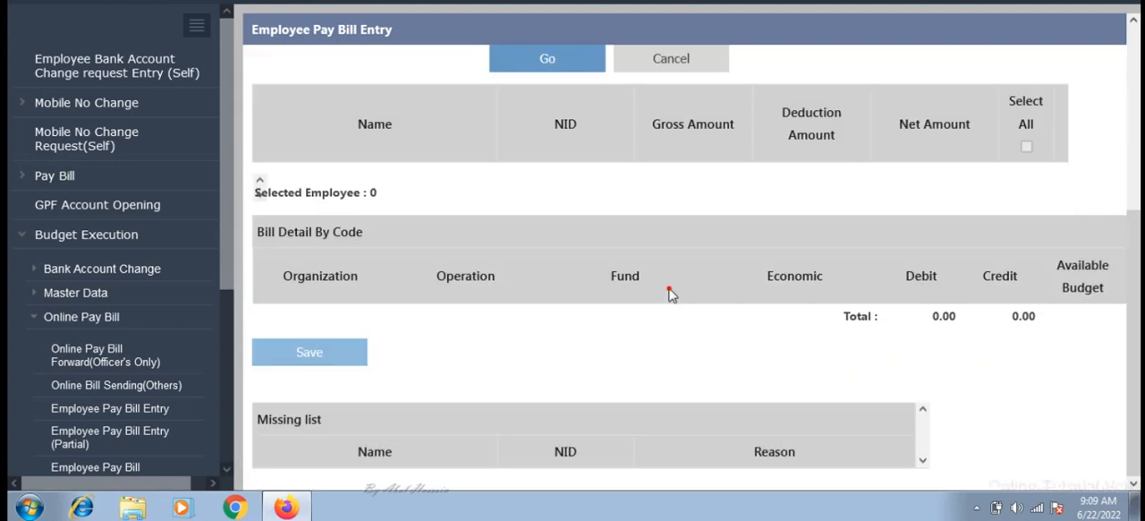
Step: Open Employee Pay Bill Submission and load the bills for fiscal year 2022-23 with accounting month 01-July 2022
scroll(220, 120, "down", 4)
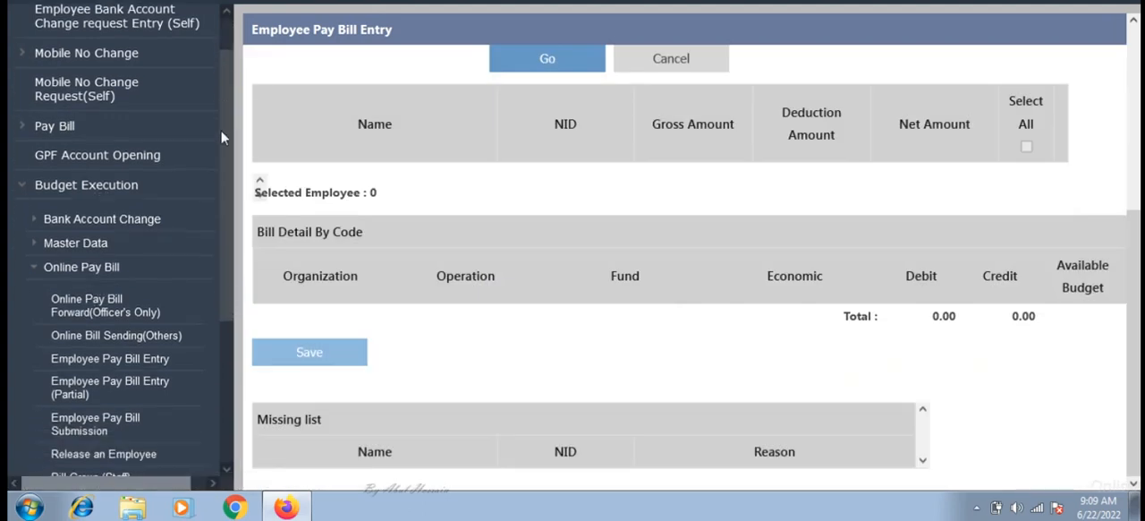
left_click_drag(218, 233, 230, 175)
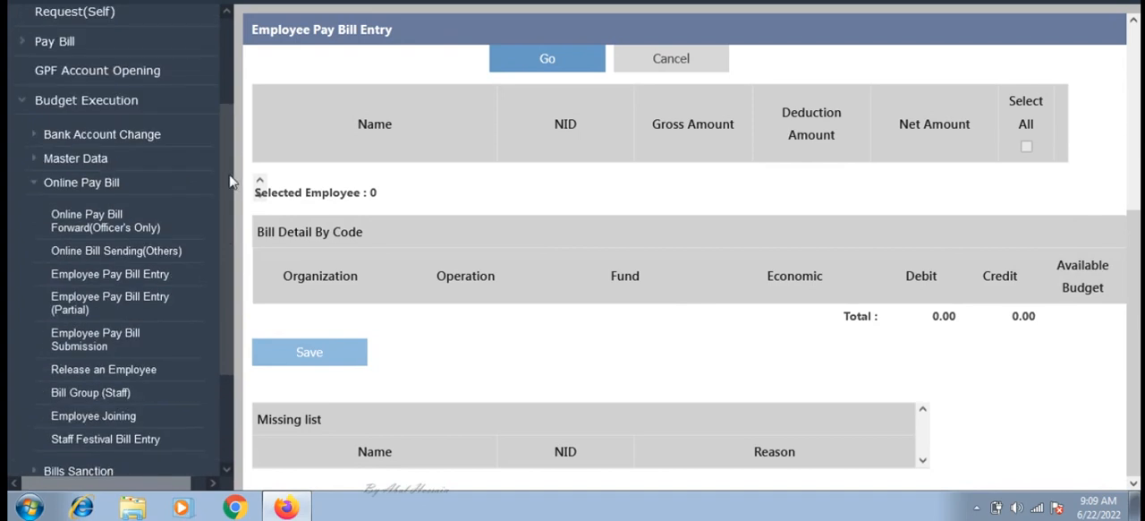
scroll(89, 224, "down", 3)
left_click(82, 206)
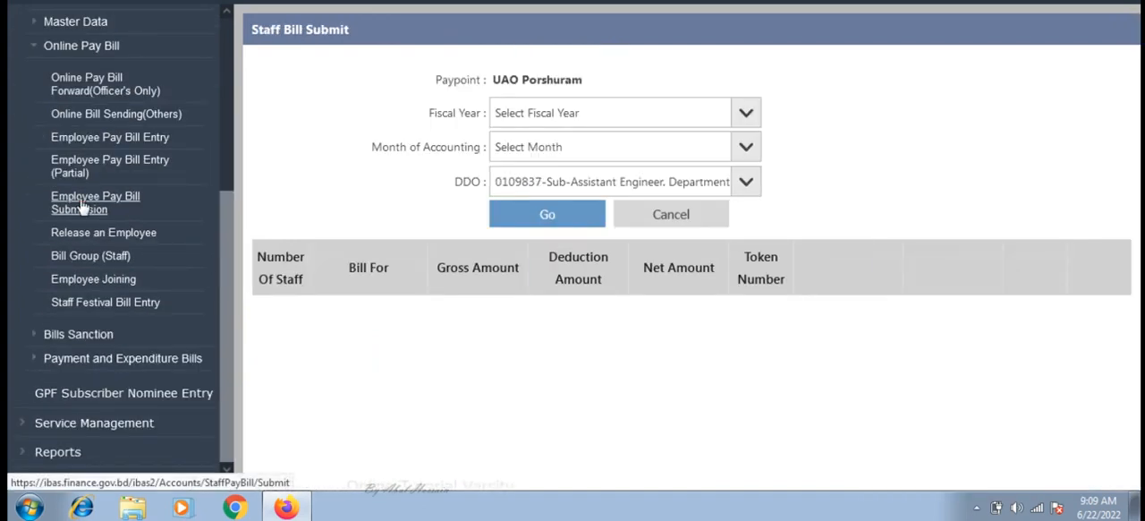
left_click(608, 113)
left_click(583, 210)
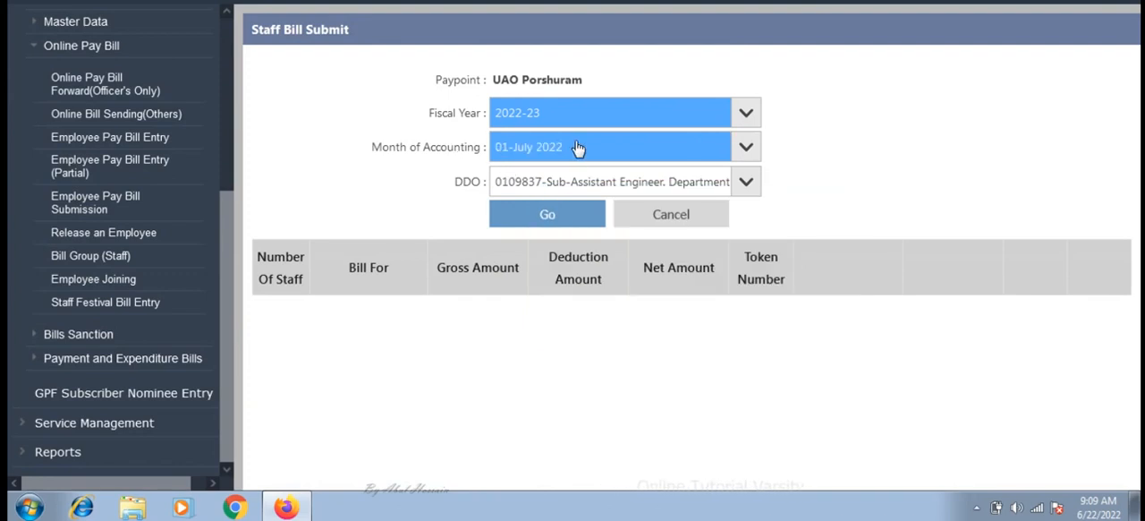
left_click(549, 215)
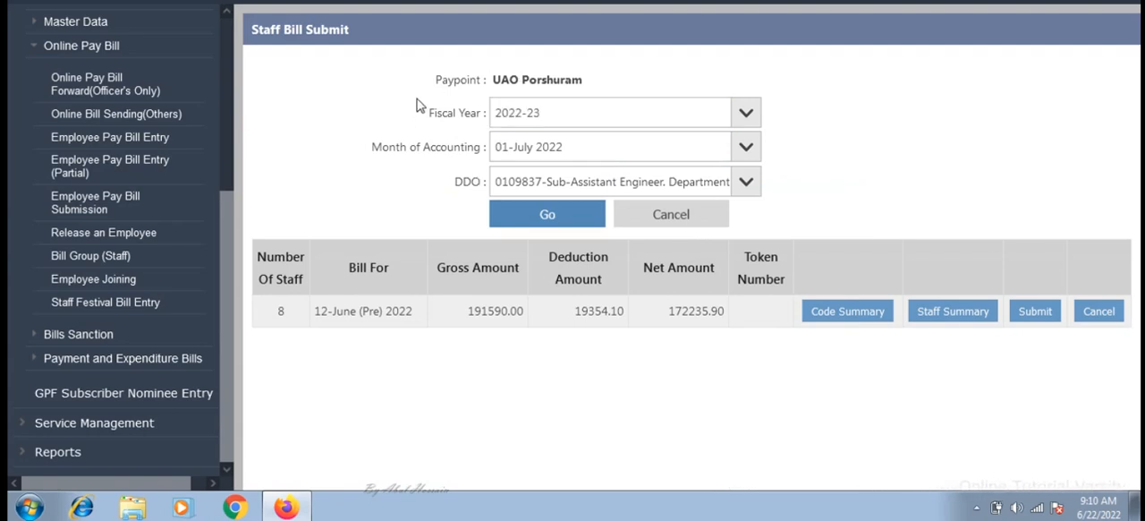
left_click_drag(426, 104, 522, 227)
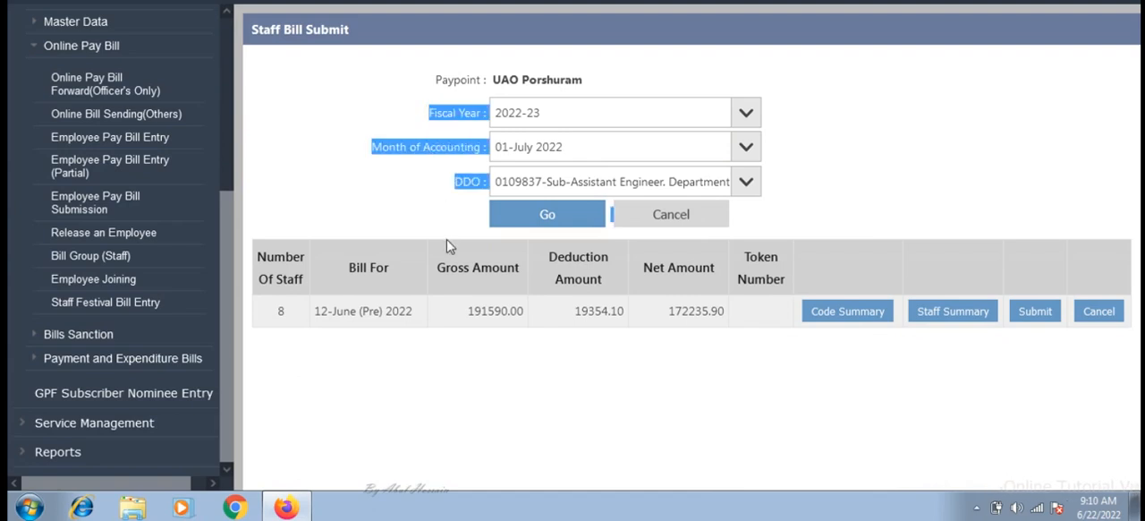
left_click_drag(542, 150, 552, 111)
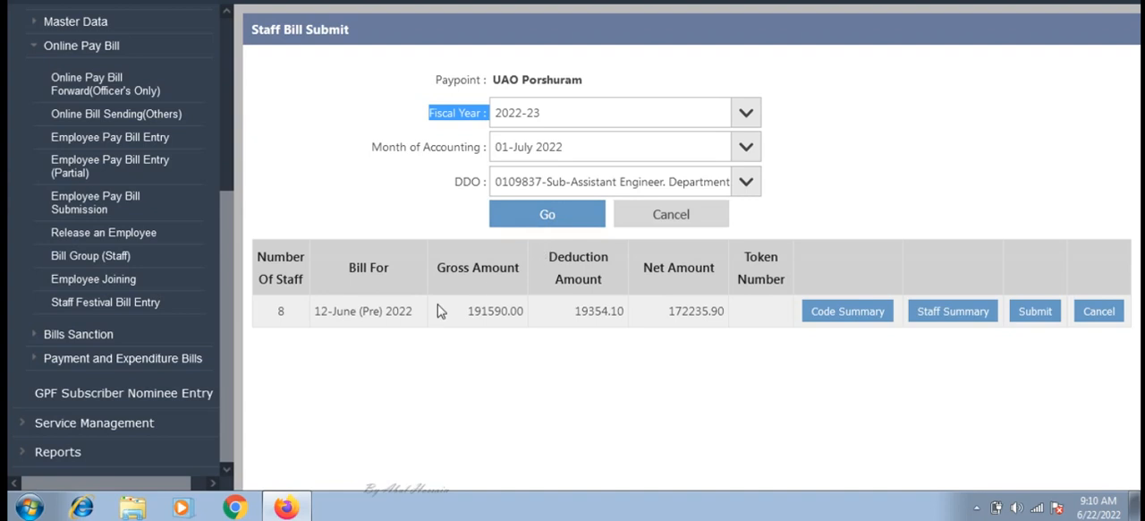
Step: Submit the 12-June (Pre) 2022 staff pay bill to the accounting office and close the notice
left_click(1035, 313)
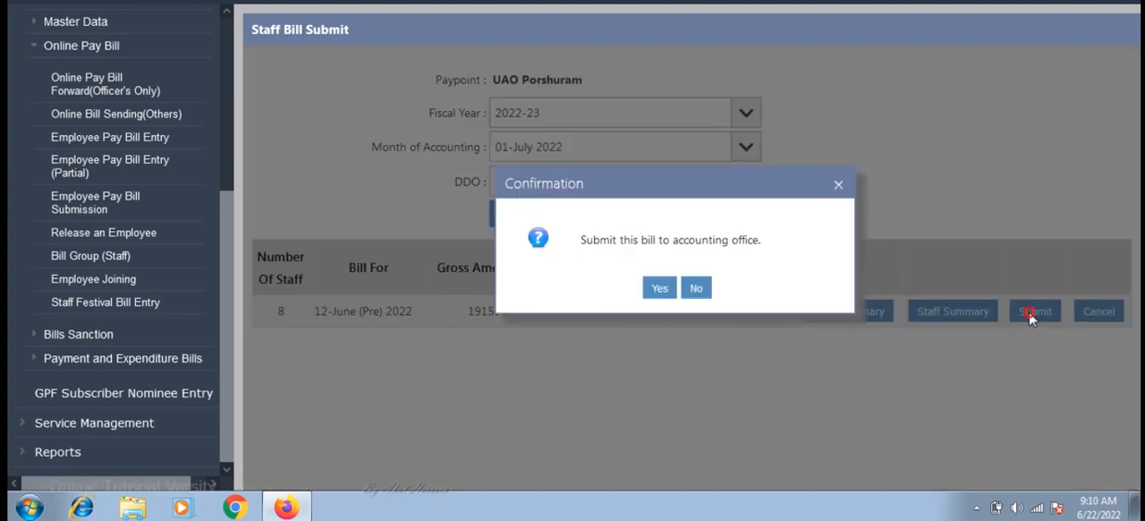
left_click(838, 186)
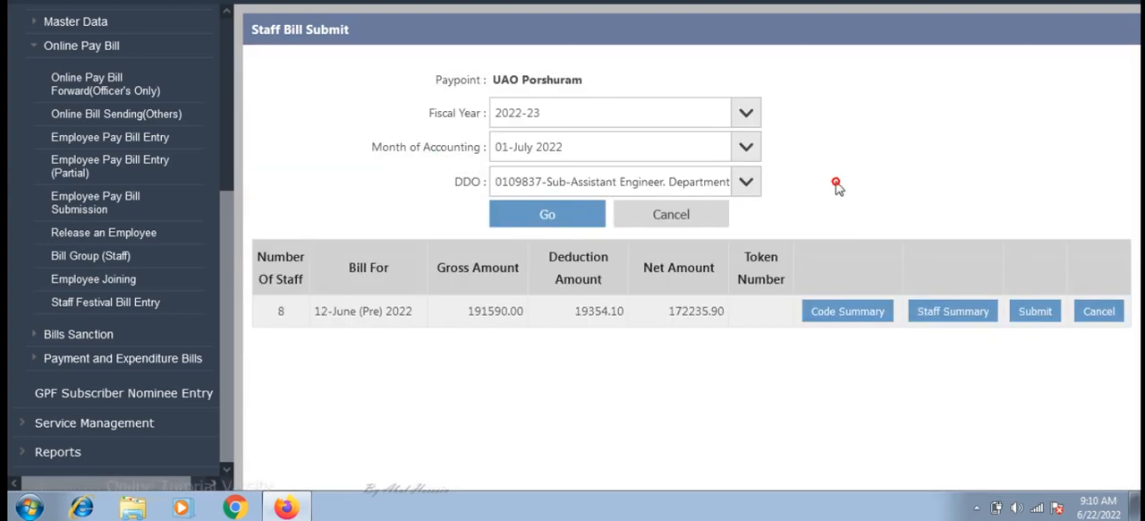
left_click(1035, 315)
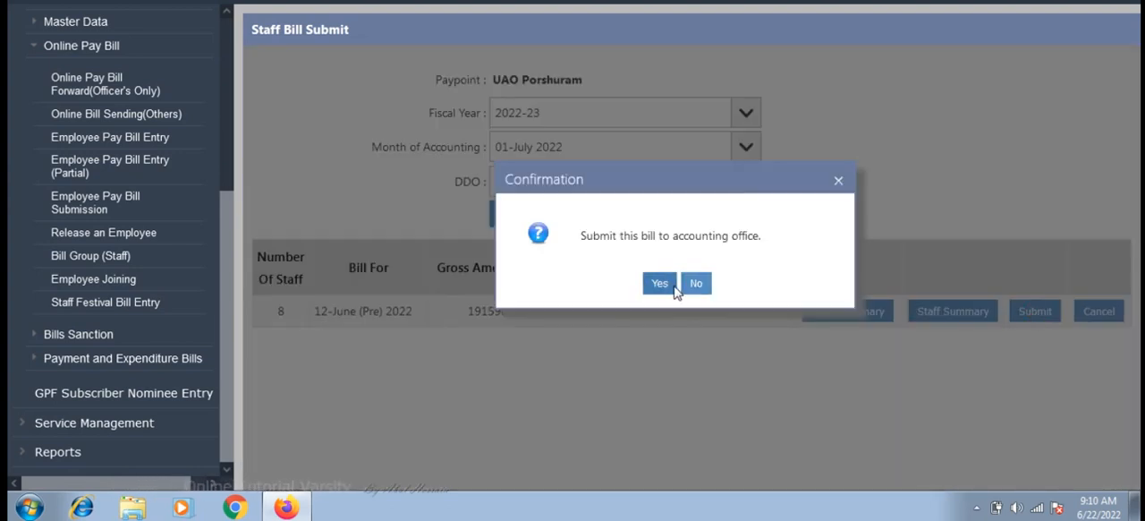
left_click(660, 284)
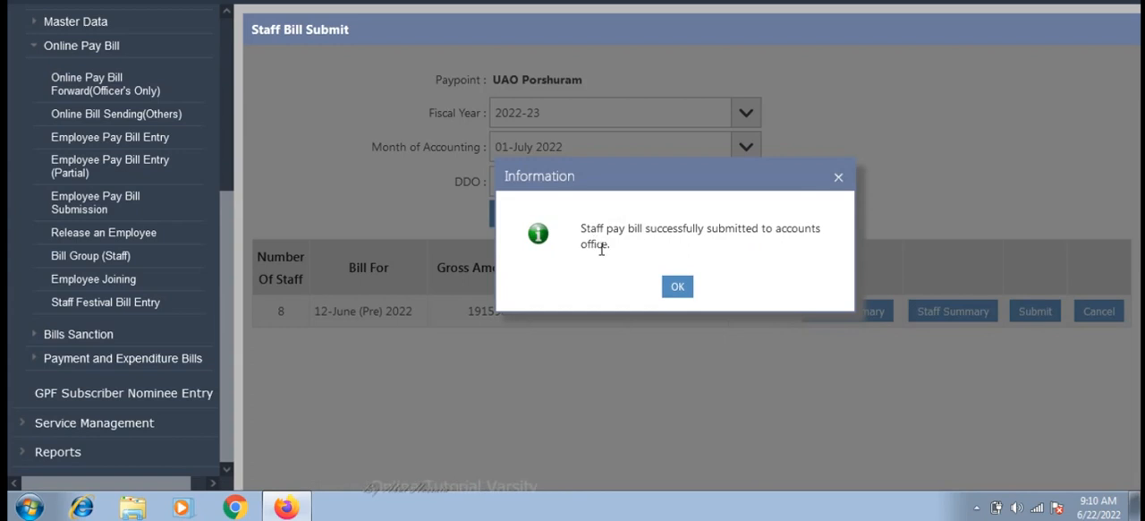
left_click(678, 287)
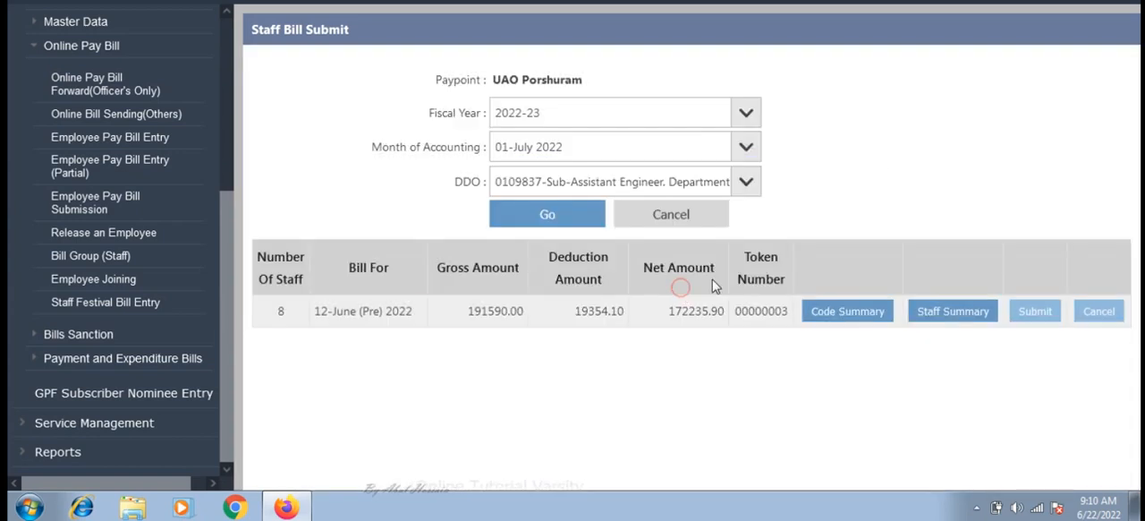